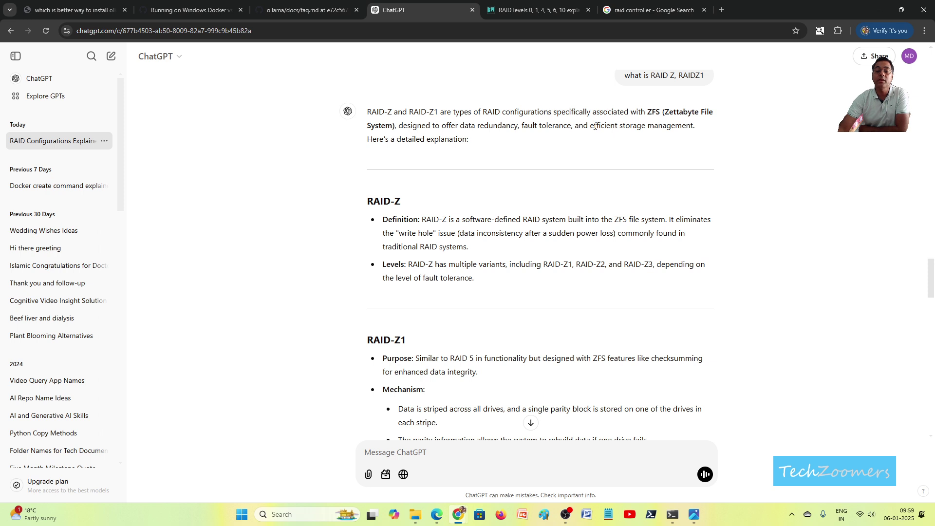
Read the ChatGPT explanation of RAID-Z and RAID-Z1, covering their definition, levels and purpose with ZFS.
scroll(546, 211, "down", 2)
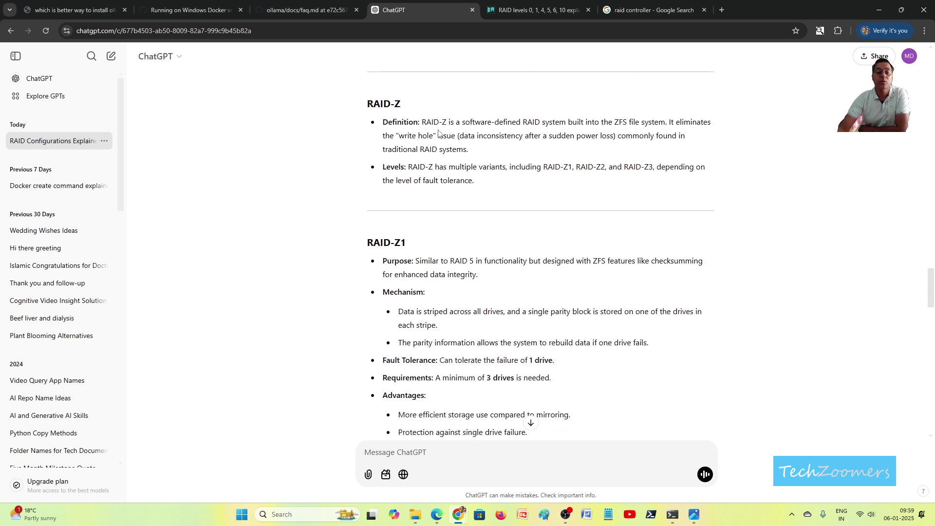
left_click_drag(465, 120, 637, 120)
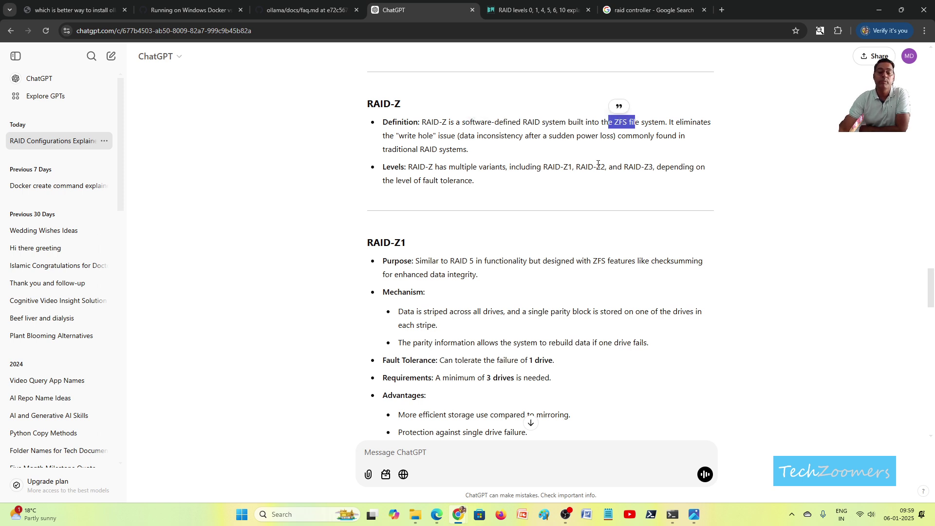
left_click(669, 123)
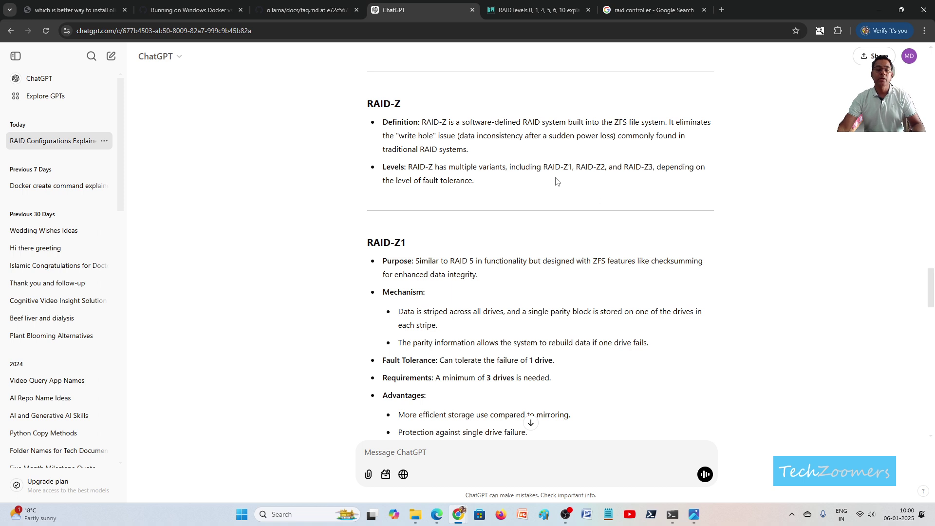
left_click_drag(369, 104, 402, 106)
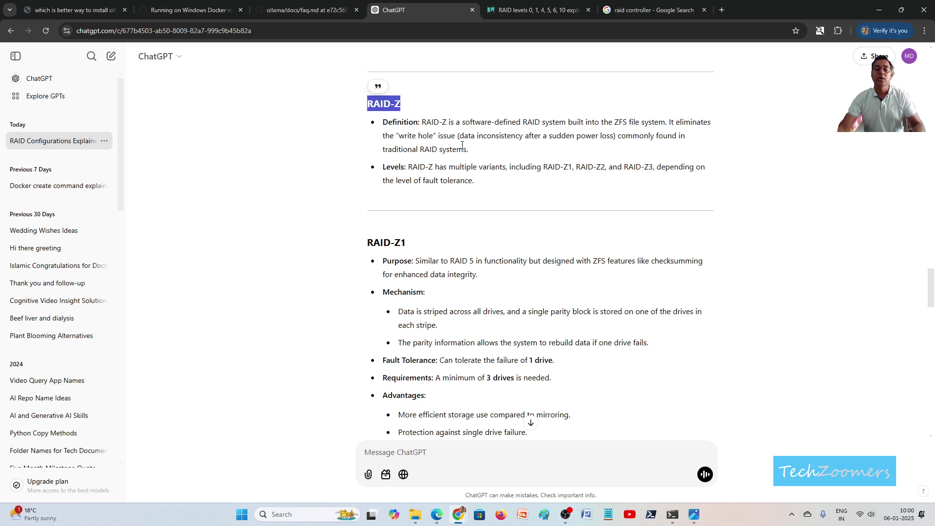
left_click(491, 164)
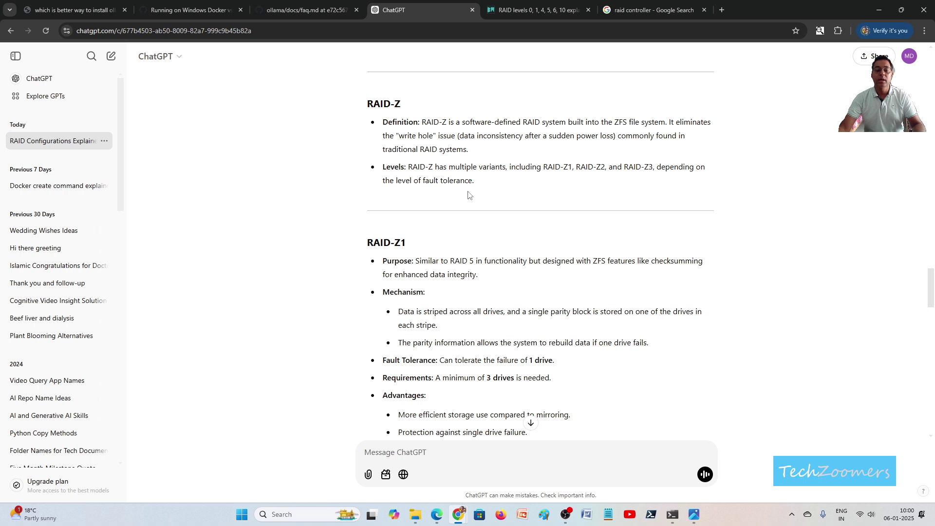
left_click_drag(438, 170, 480, 168)
left_click_drag(547, 168, 565, 168)
left_click(576, 176)
left_click_drag(480, 186, 440, 181)
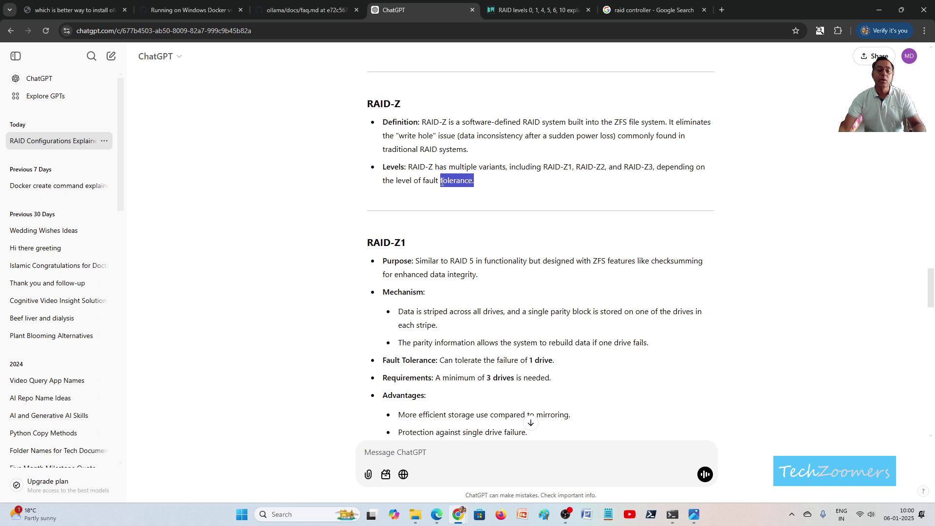
scroll(465, 213, "down", 2)
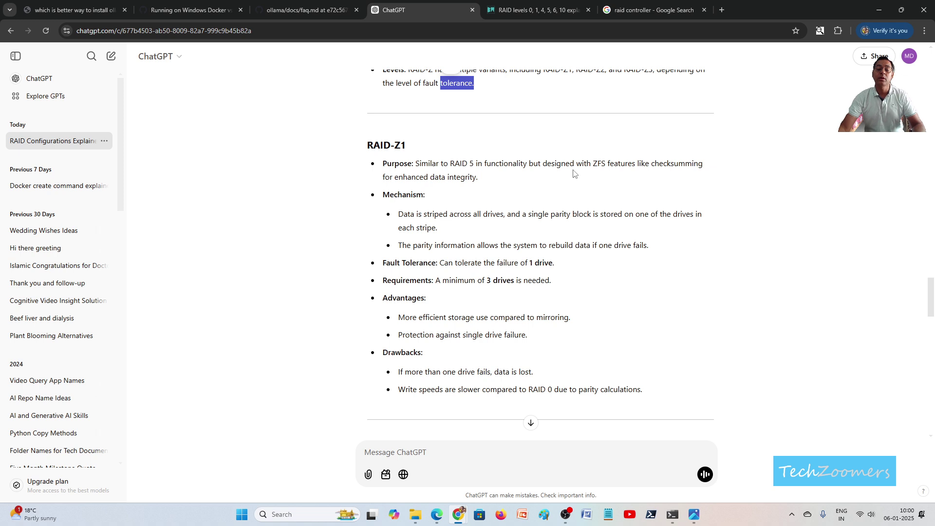
left_click_drag(587, 164, 628, 165)
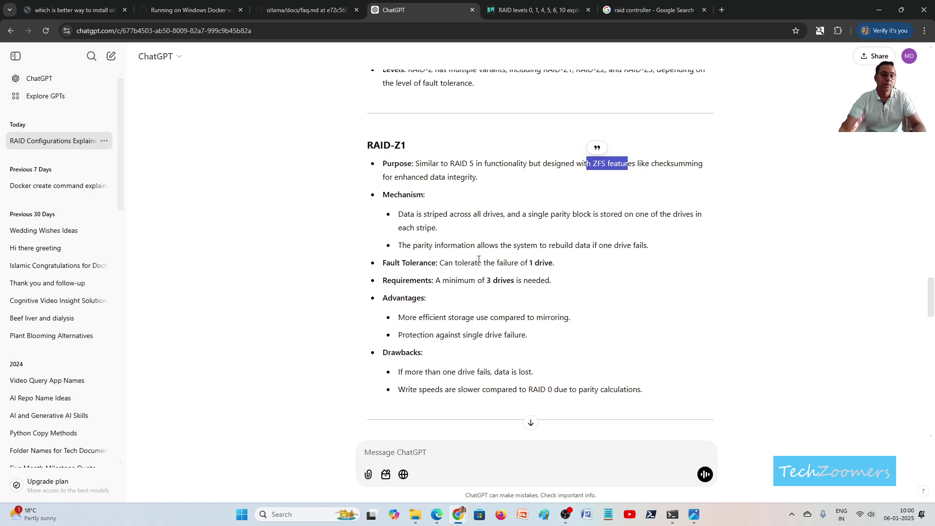
Switch to Windows Settings, view the Storage Spaces page under the advanced storage settings, and close Settings.
left_click(878, 11)
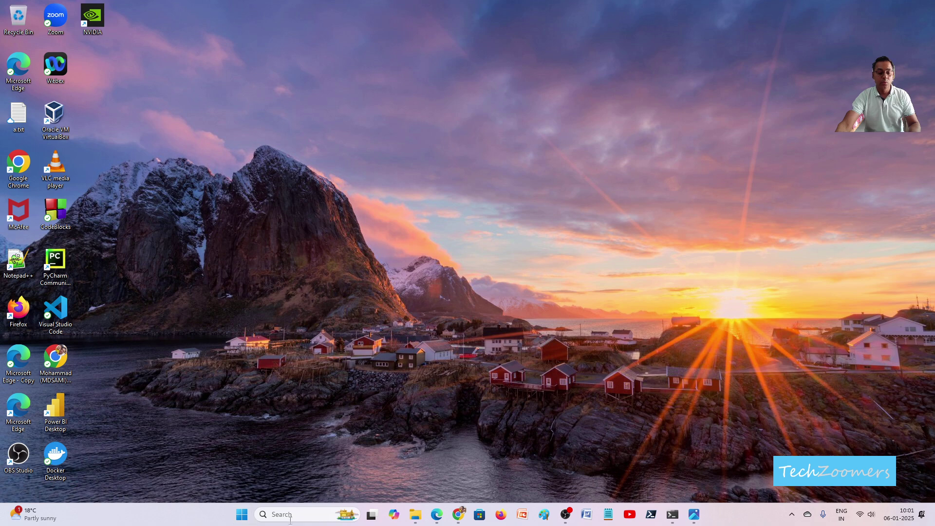
left_click(263, 515)
type("storage")
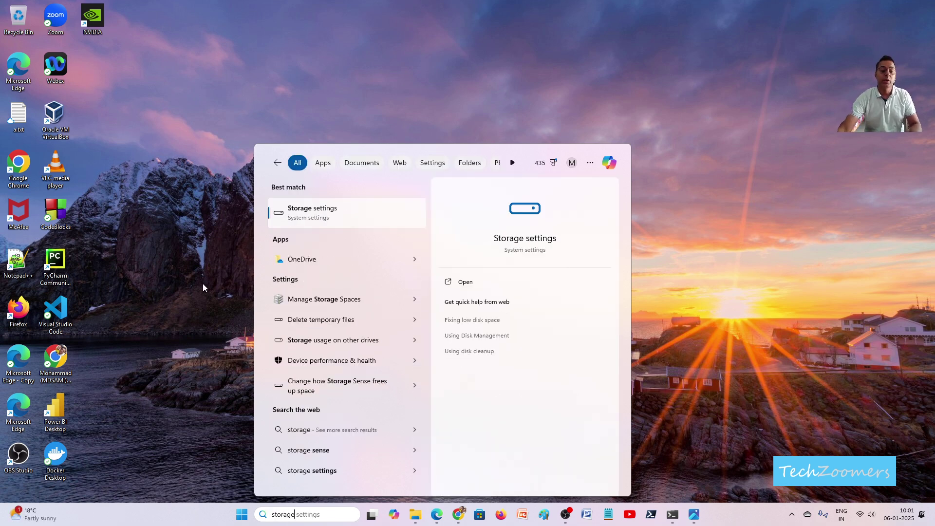
left_click(339, 213)
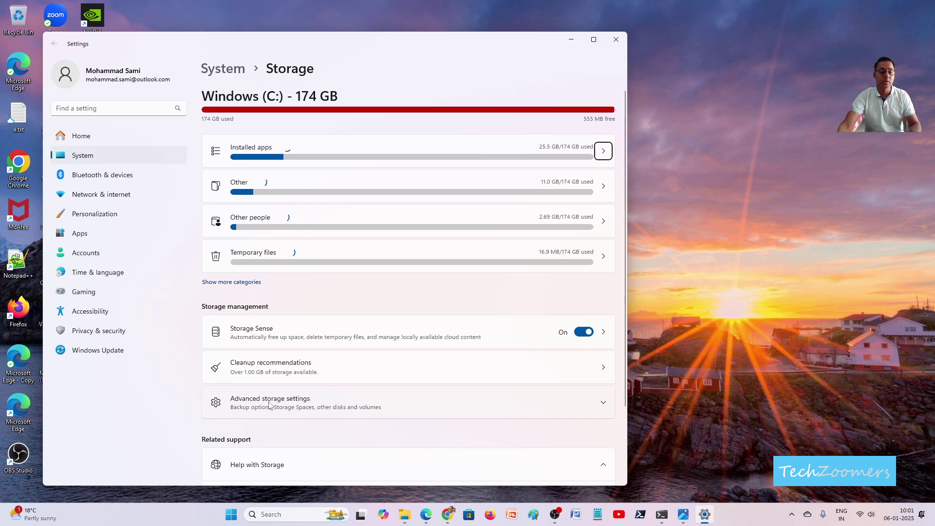
left_click(410, 402)
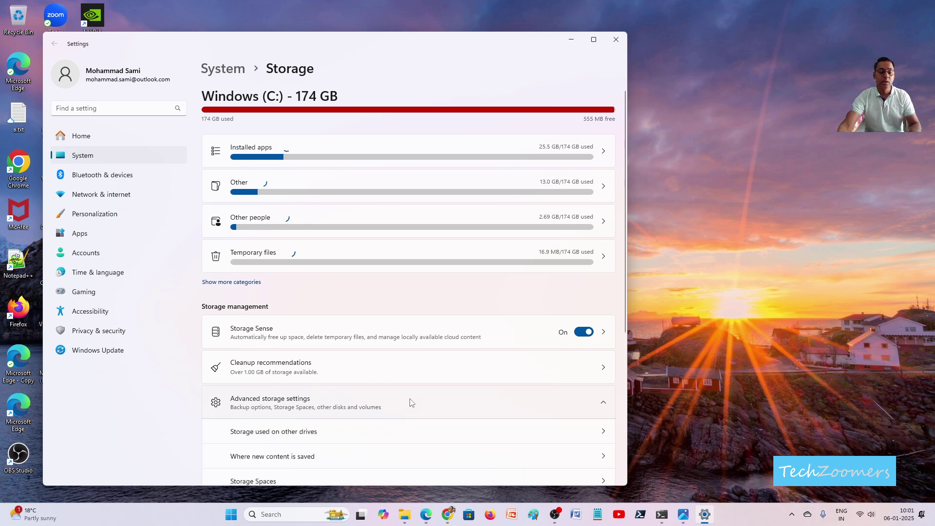
scroll(410, 402, "down", 5)
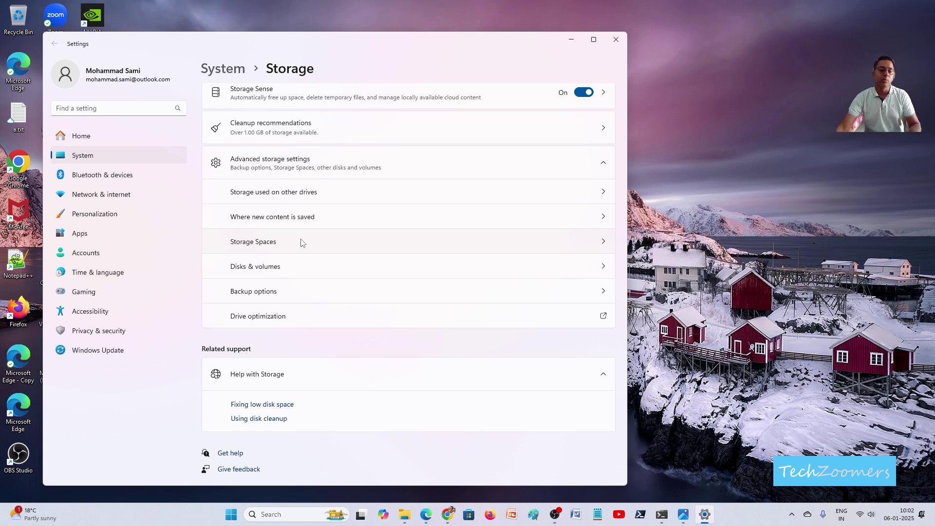
left_click(293, 244)
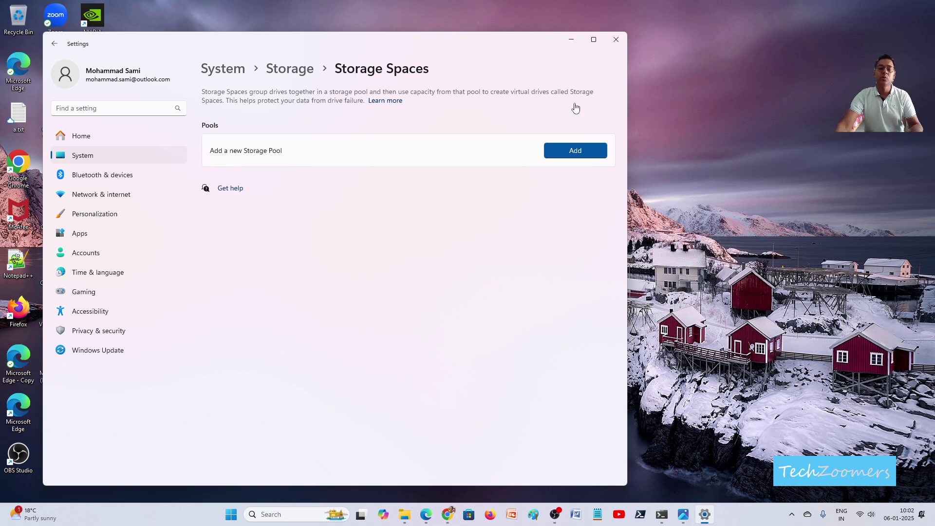
left_click(616, 39)
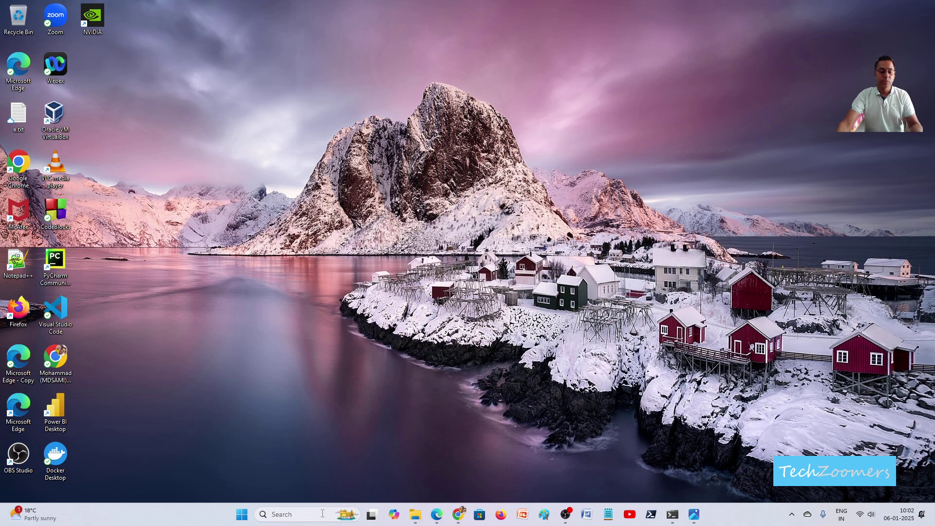
Open Storage Spaces in Control Panel and start creating a new pool and storage space, approving the administrator prompt.
left_click(288, 515)
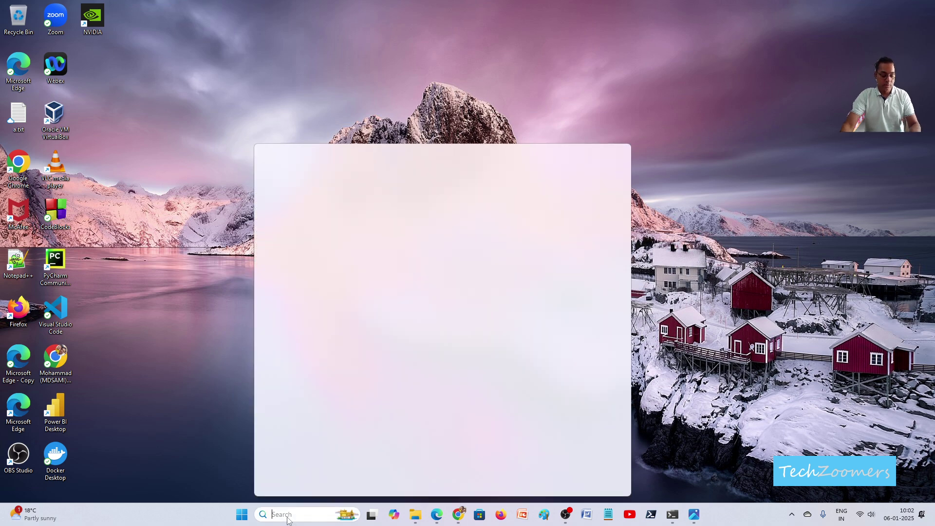
type("contr")
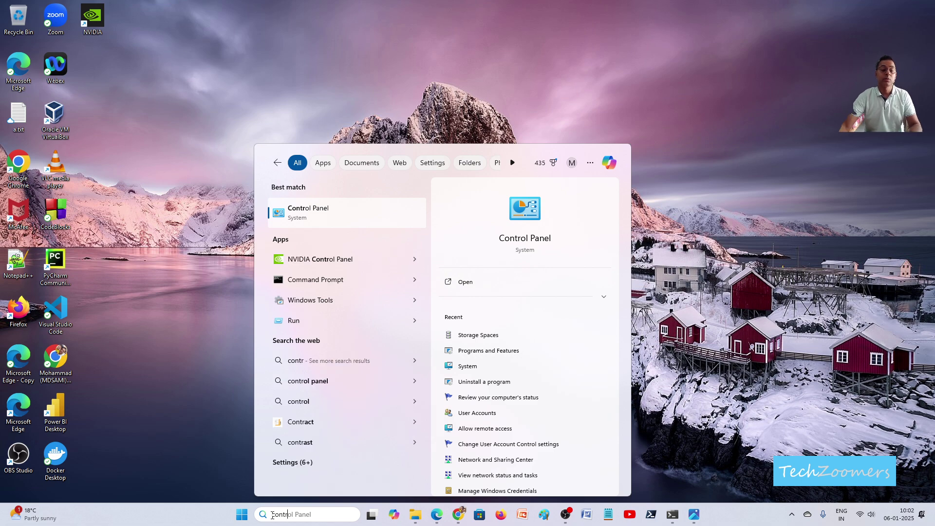
left_click(317, 213)
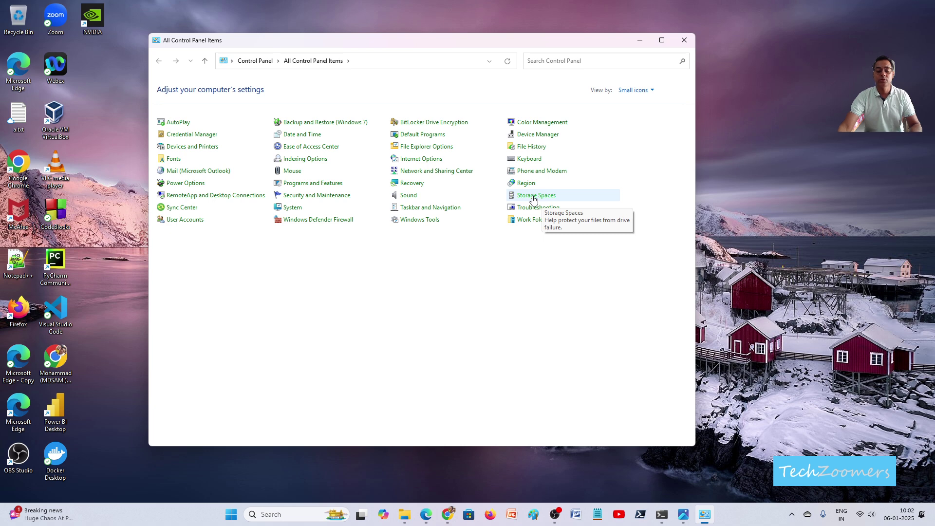
left_click(534, 198)
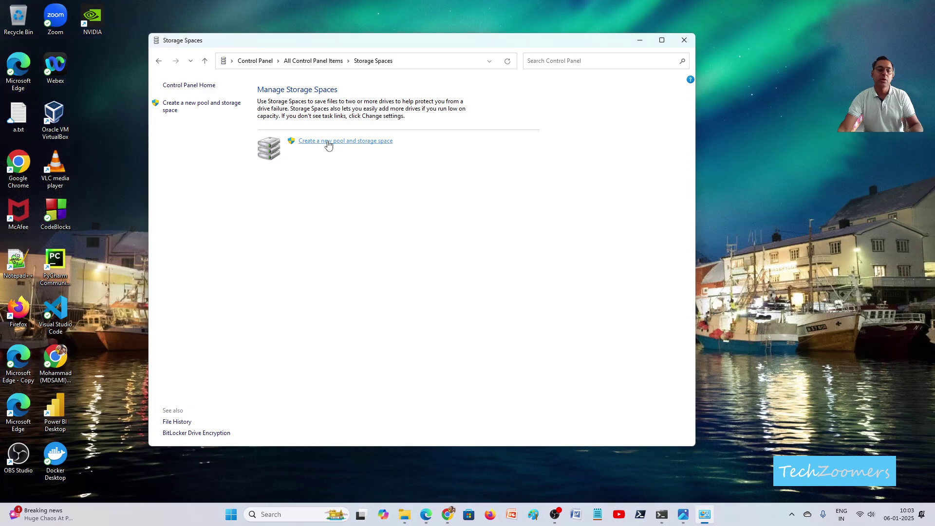
left_click(330, 143)
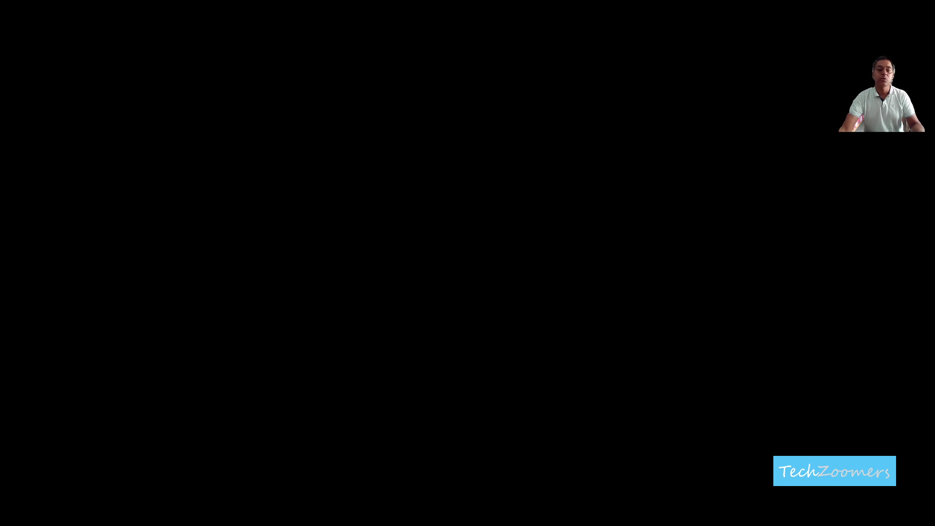
left_click(344, 251)
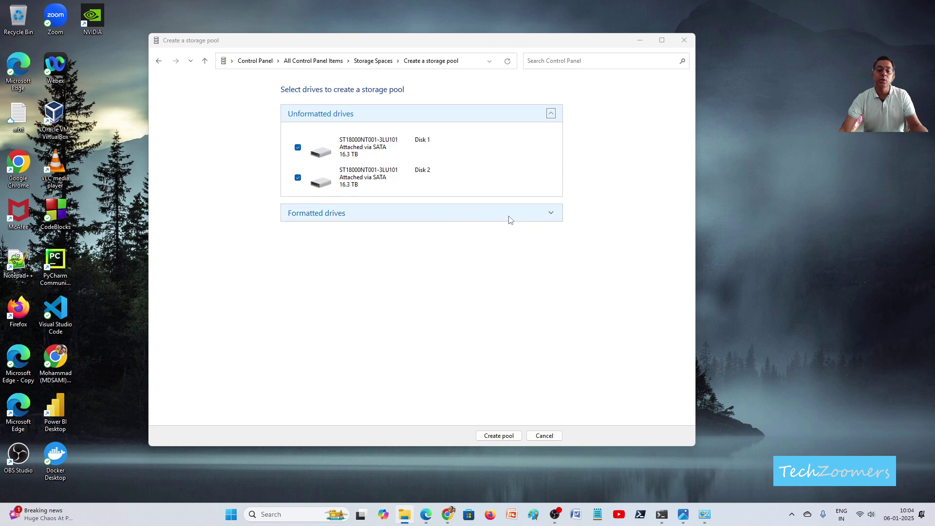
Check the formatted drives without including any, and create the storage pool from the unformatted drives Disk 1 and Disk 2.
left_click(550, 213)
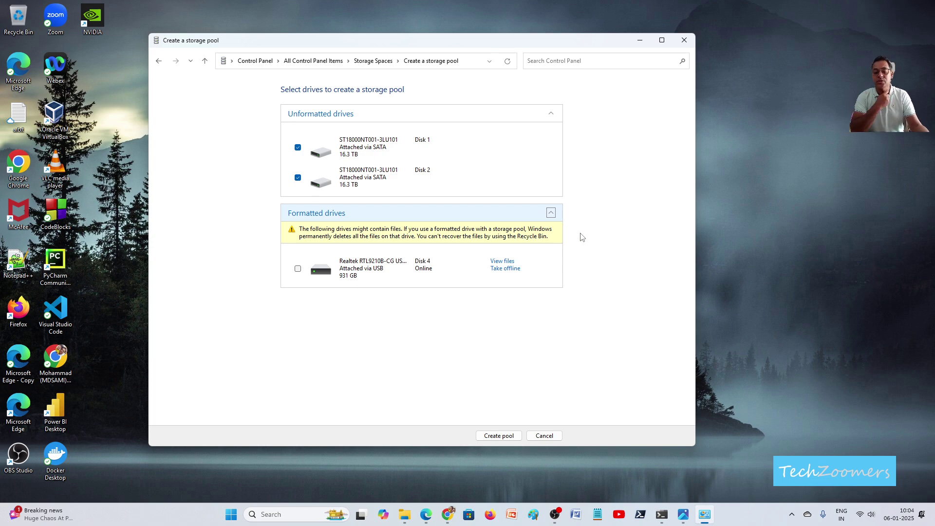
left_click(551, 212)
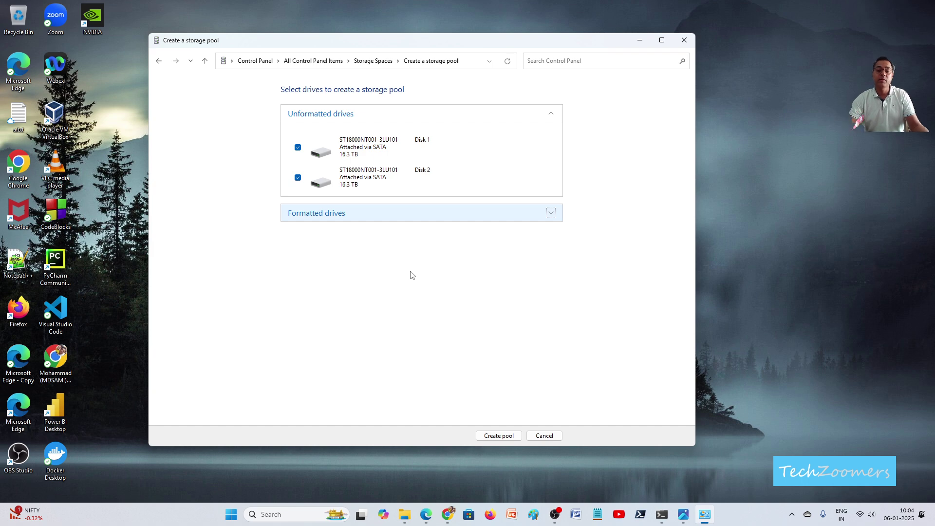
left_click(298, 178)
left_click(297, 149)
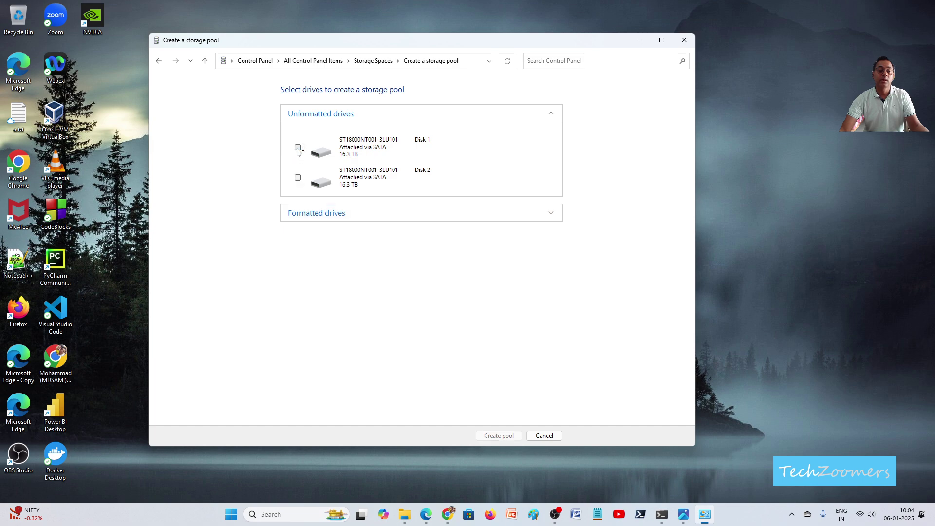
left_click(298, 148)
left_click(298, 178)
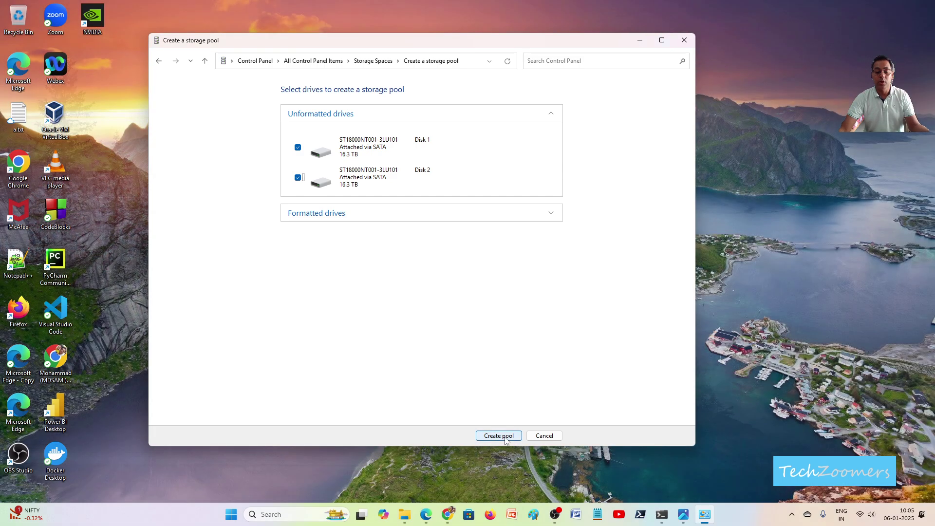
left_click(499, 435)
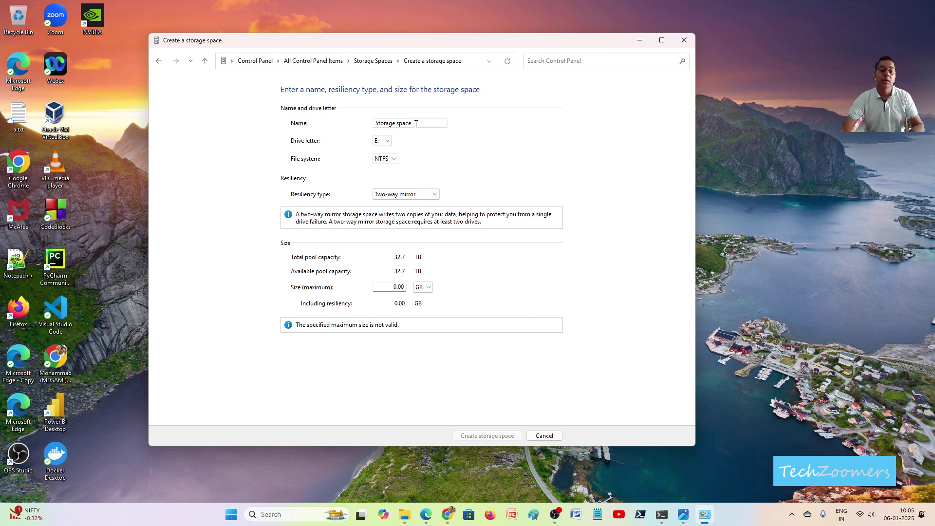
Name the storage space SafeHeaven and assign it the drive letter R:.
left_click_drag(374, 124, 419, 127)
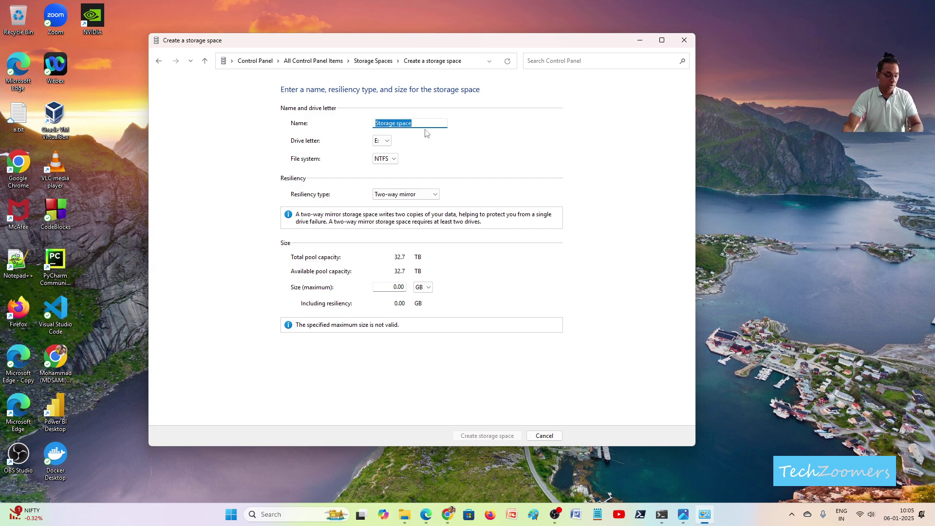
type("SafeHeaven")
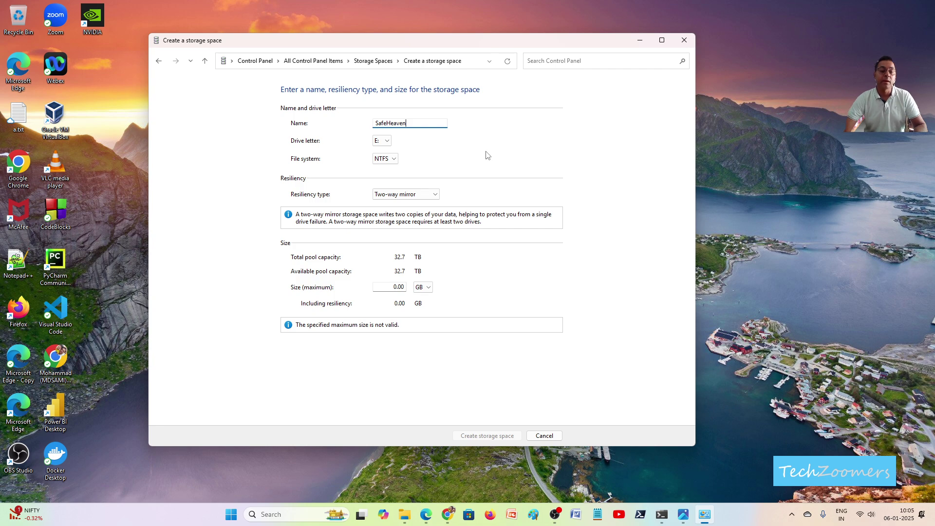
left_click(387, 141)
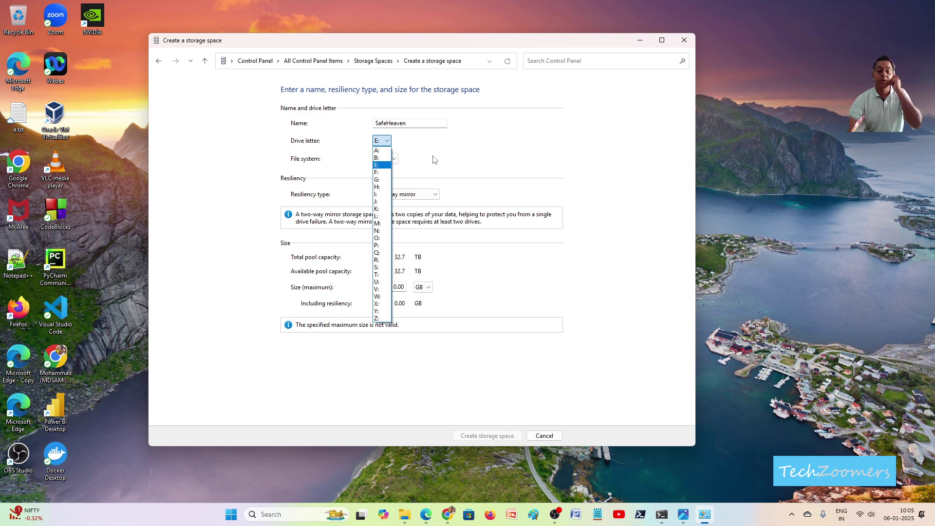
key("Down")
key("Down")
key("Down")
key("Down")
key("Down")
key("Down")
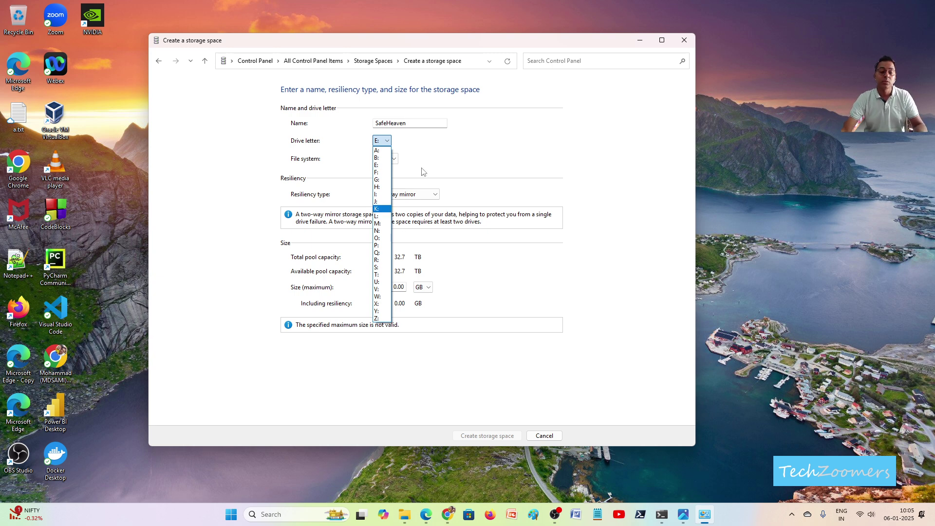
left_click(422, 172)
left_click(383, 140)
left_click(386, 261)
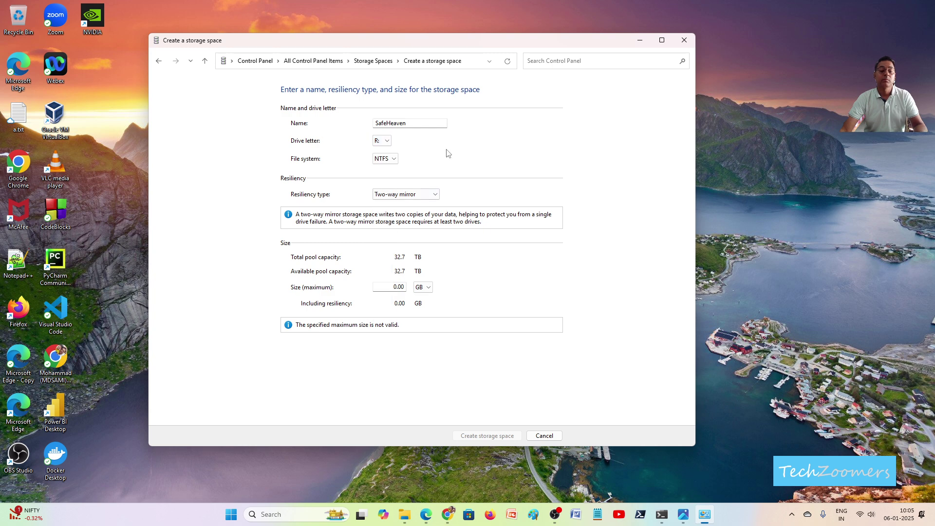
Keep NTFS as the file system and choose Two-way mirror as the resiliency type.
left_click(391, 159)
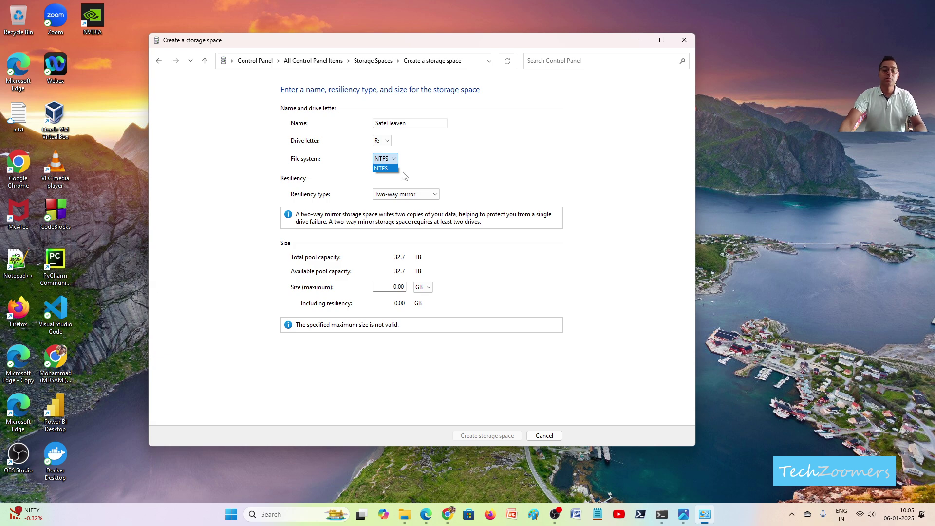
left_click(420, 169)
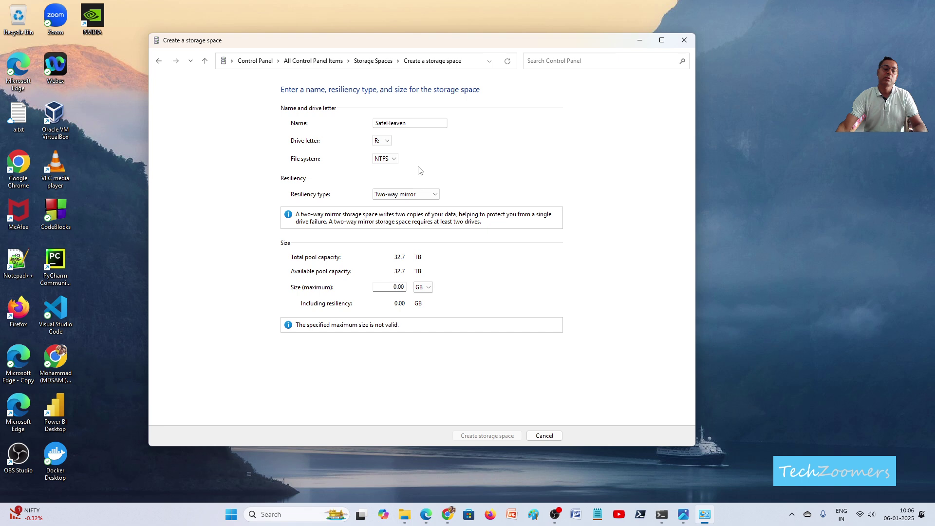
left_click(435, 194)
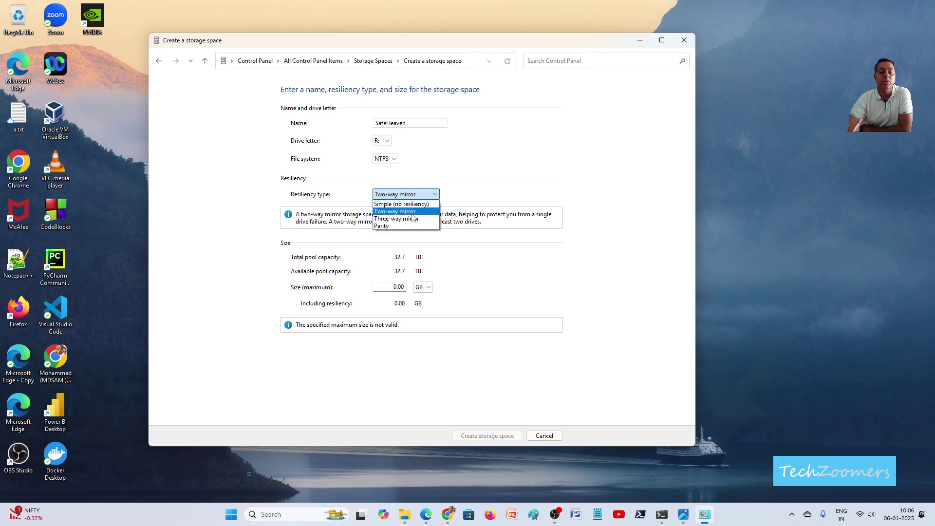
left_click(388, 211)
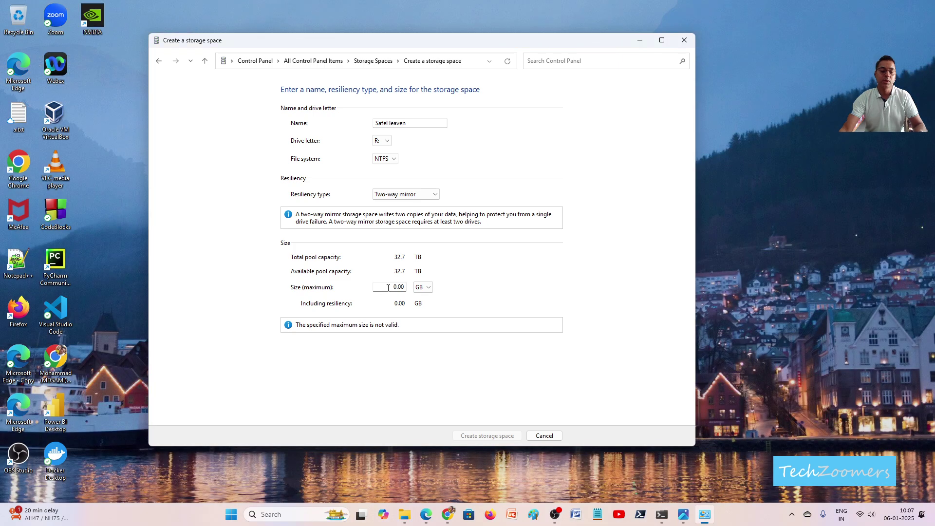
Set the unit of the storage space's maximum size to TB.
left_click_drag(390, 287, 405, 287)
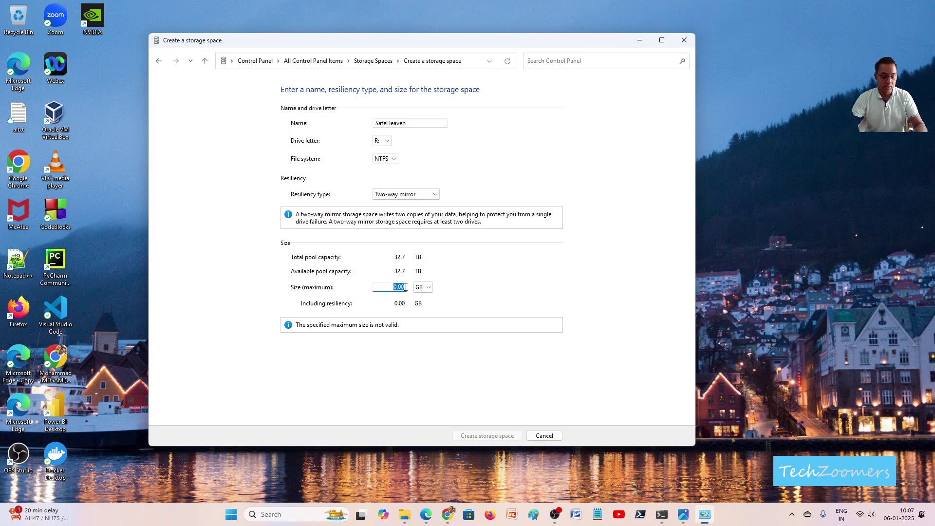
left_click(428, 287)
left_click(421, 304)
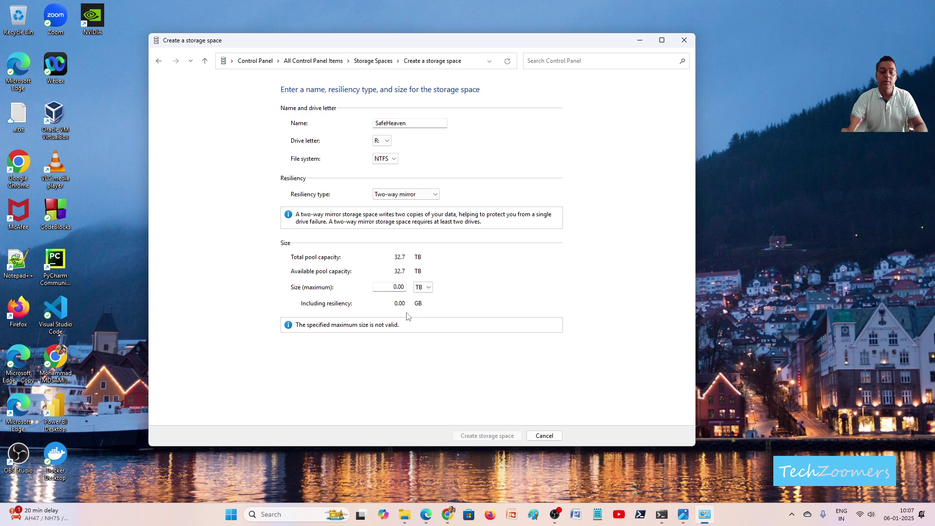
Try maximum sizes of 10 TB and 100 TB for the storage space, clearing the entry again.
left_click_drag(390, 287, 406, 287)
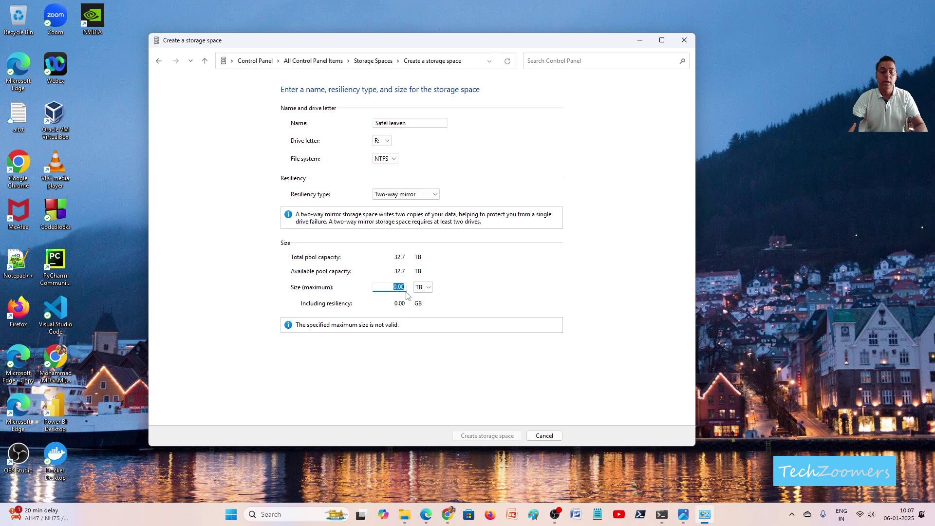
type("10")
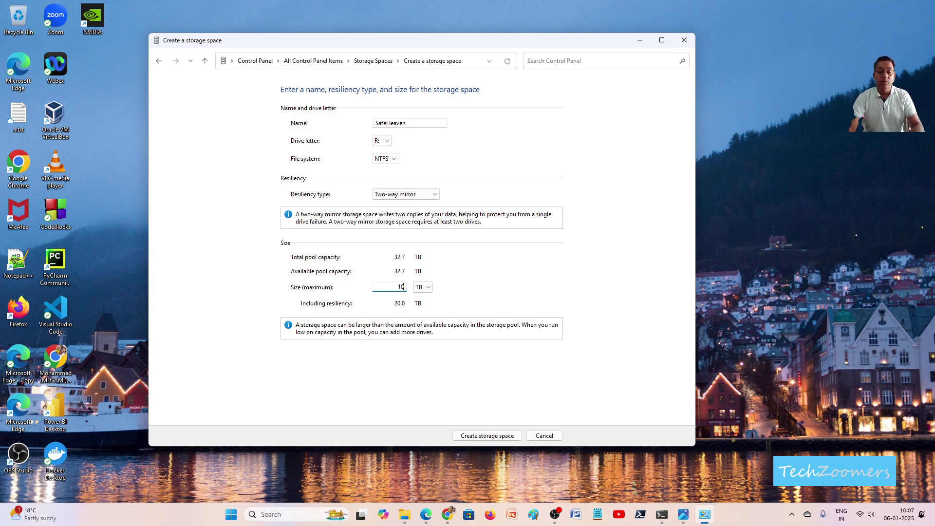
type("0")
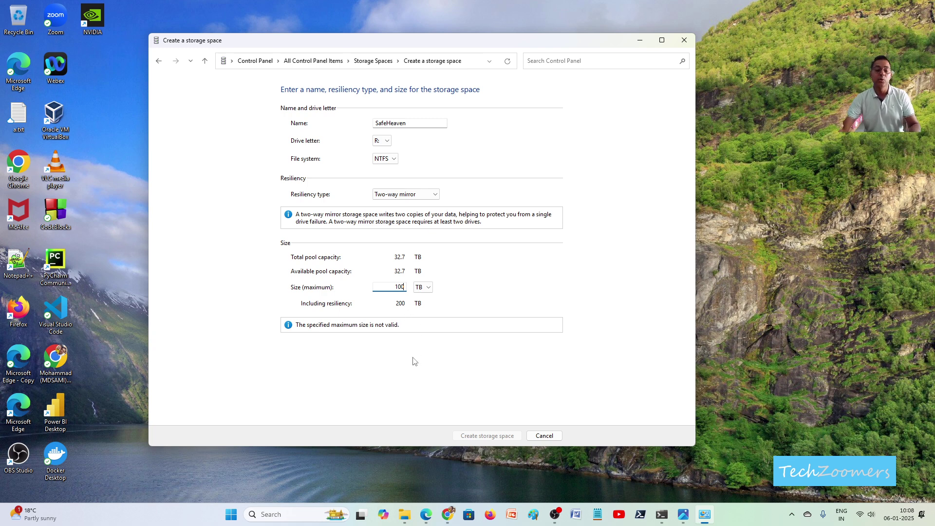
key("BackSpace")
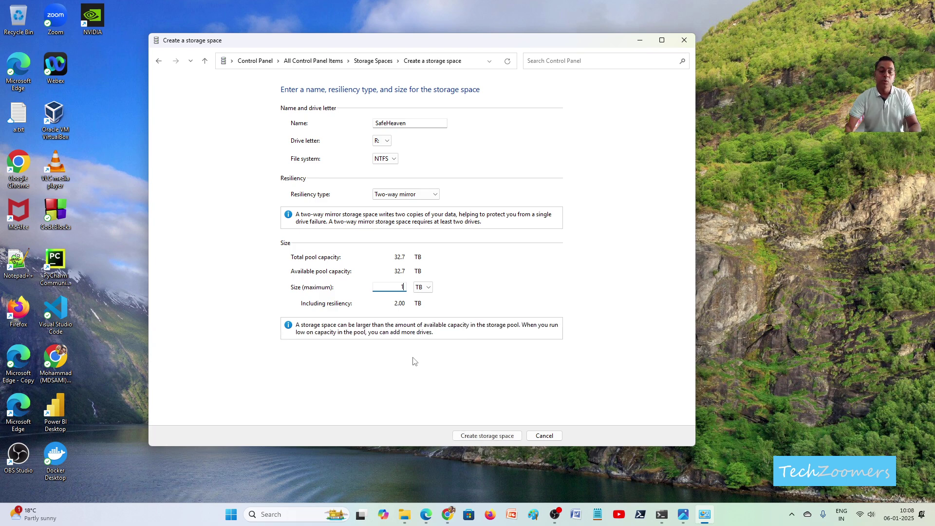
key("BackSpace")
key("BackSpace")
Set the maximum size to 16.35 TB and create the storage space.
type("16.3")
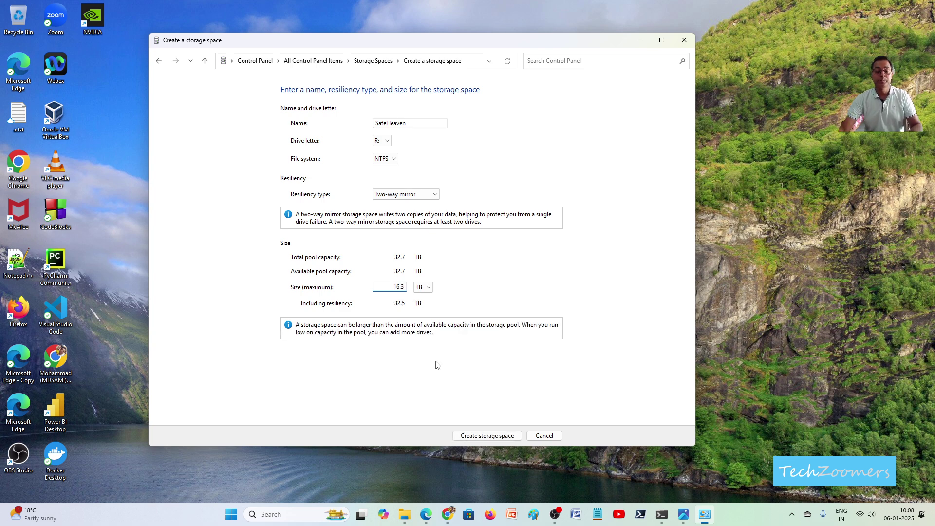
type("5")
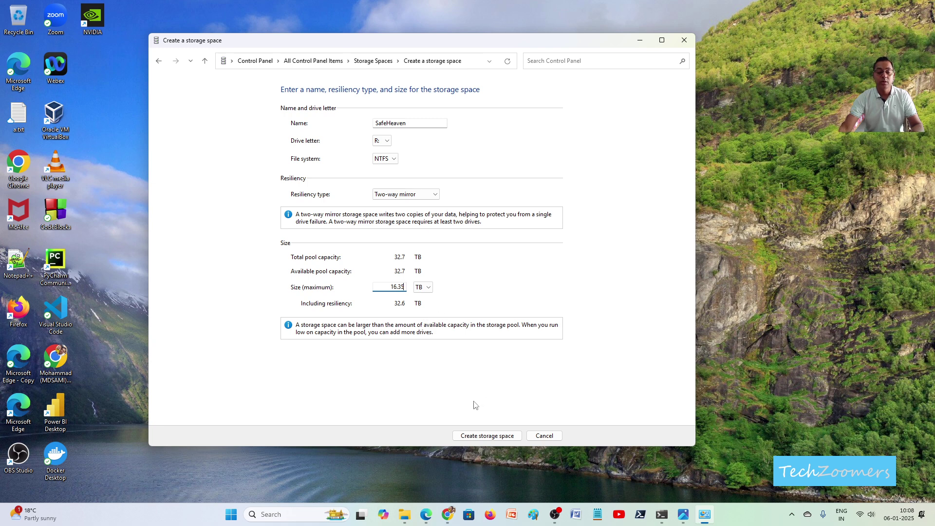
left_click(474, 436)
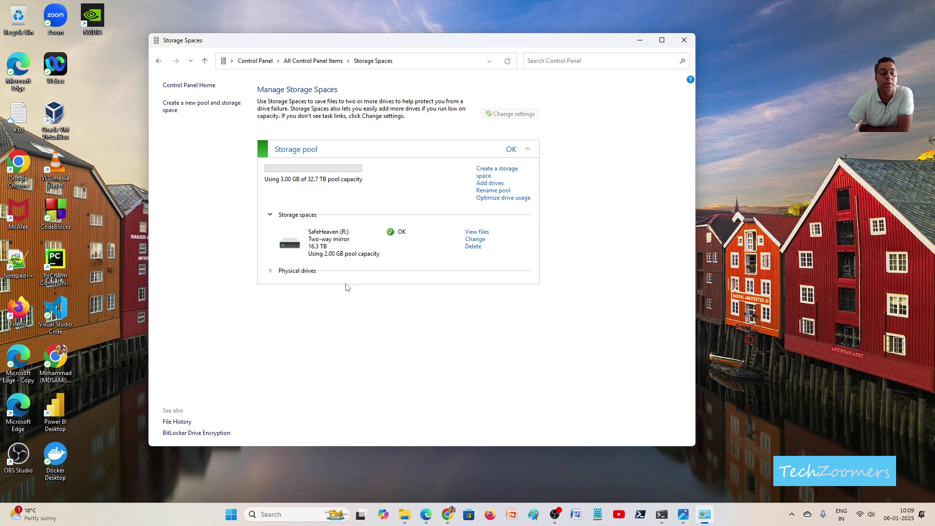
Examine the physical drives behind the new storage pool and its overall status.
left_click(271, 273)
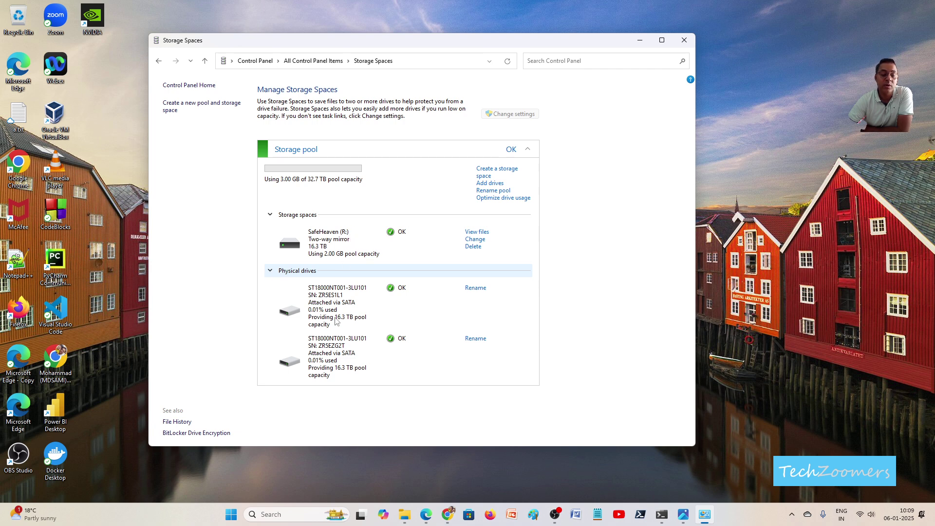
left_click(271, 270)
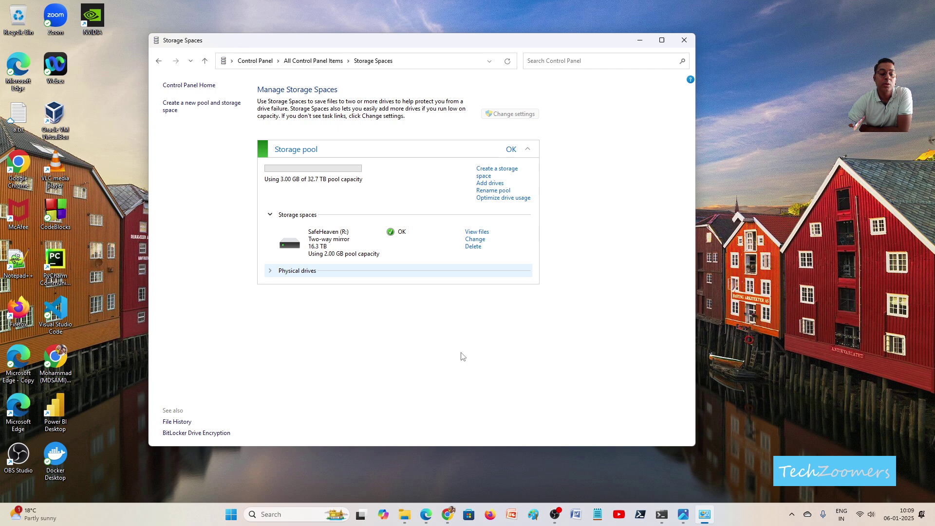
mouse_move(404, 519)
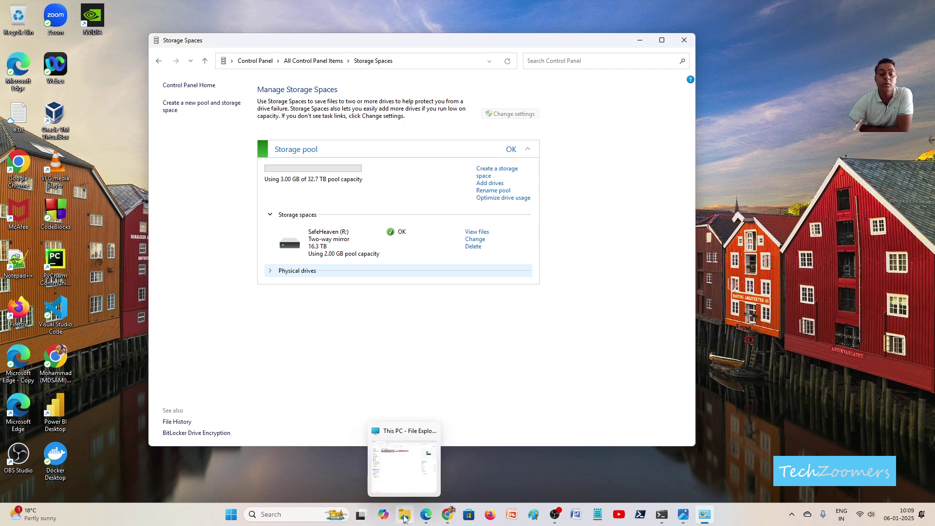
left_click(513, 153)
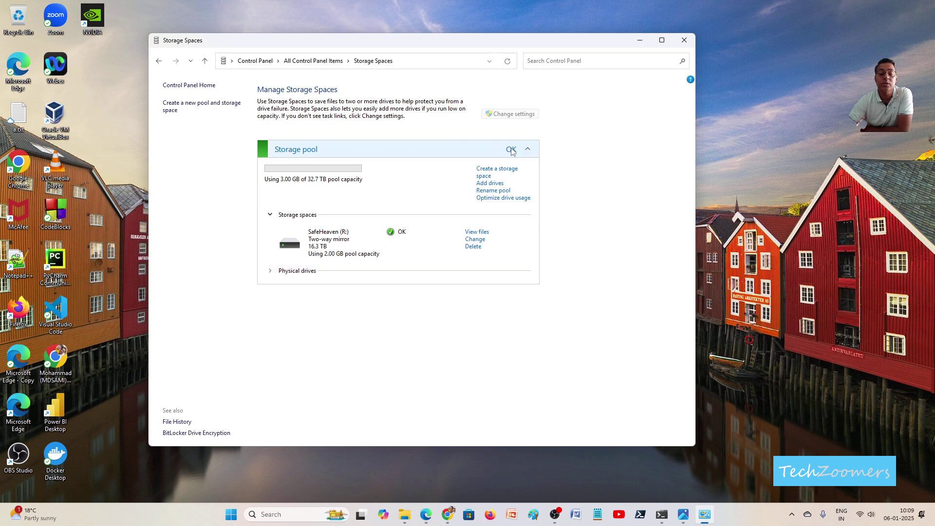
left_click(527, 150)
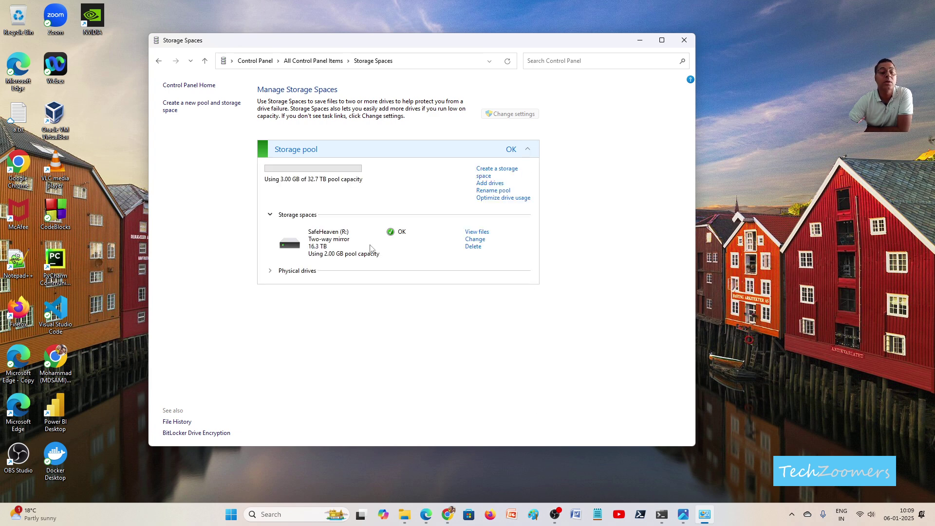
Switch to File Explorer, look inside the SafeHeaven (R:) drive and return to This PC.
left_click(404, 515)
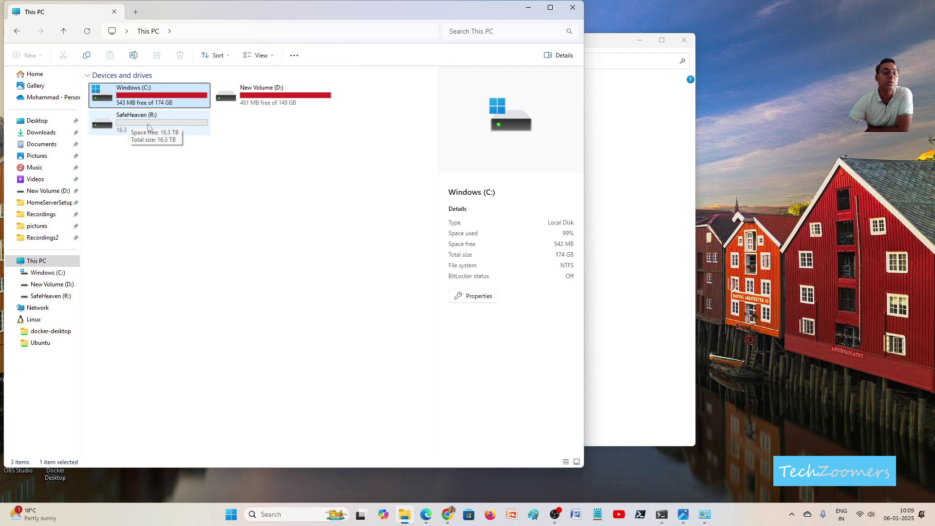
double_click(148, 125)
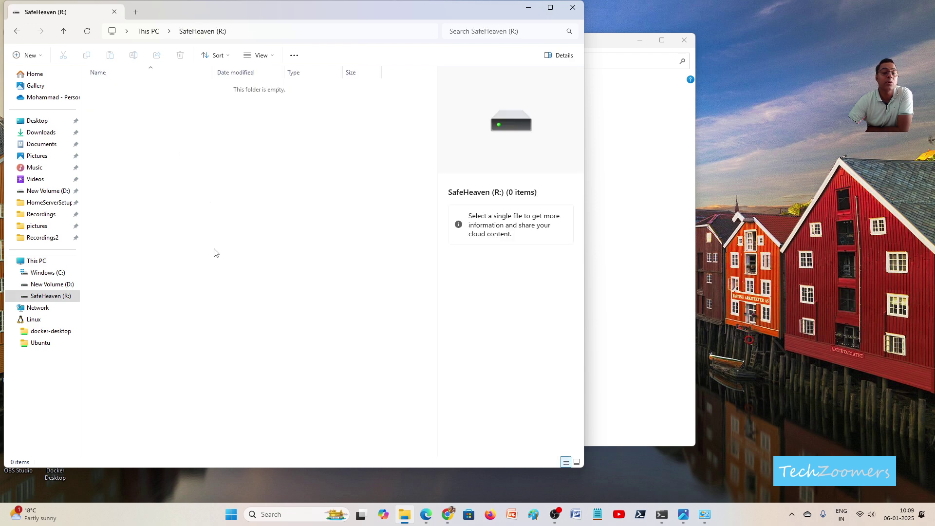
left_click(151, 32)
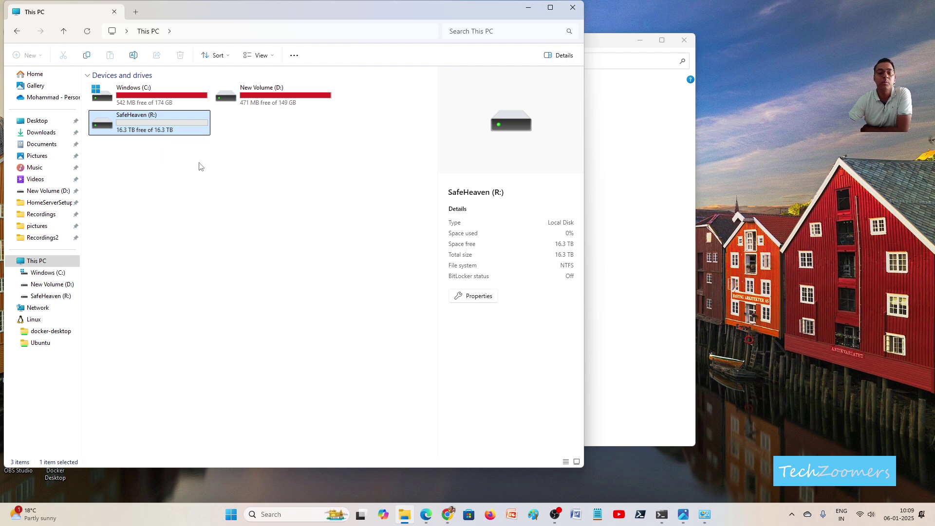
Switch back to Storage Spaces and compare SafeHeaven's size with the capacity of its physical drives.
left_click(641, 351)
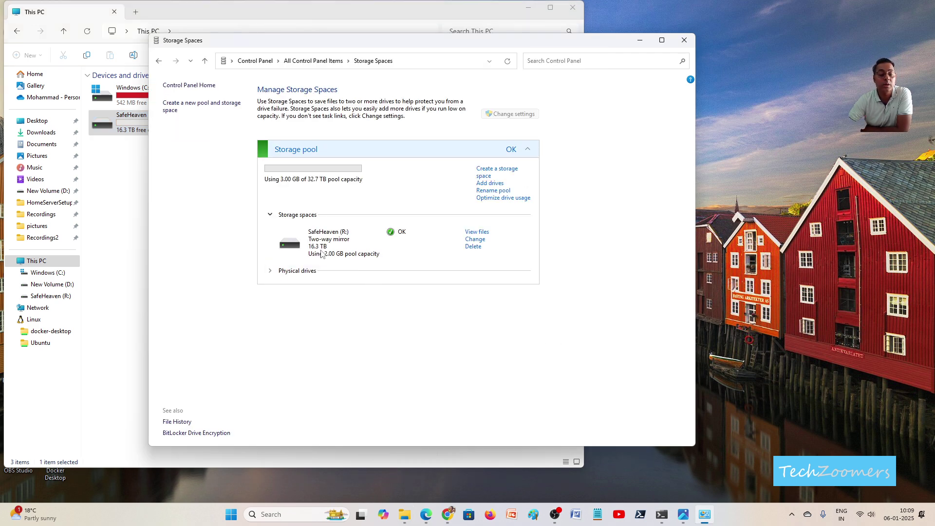
left_click(274, 272)
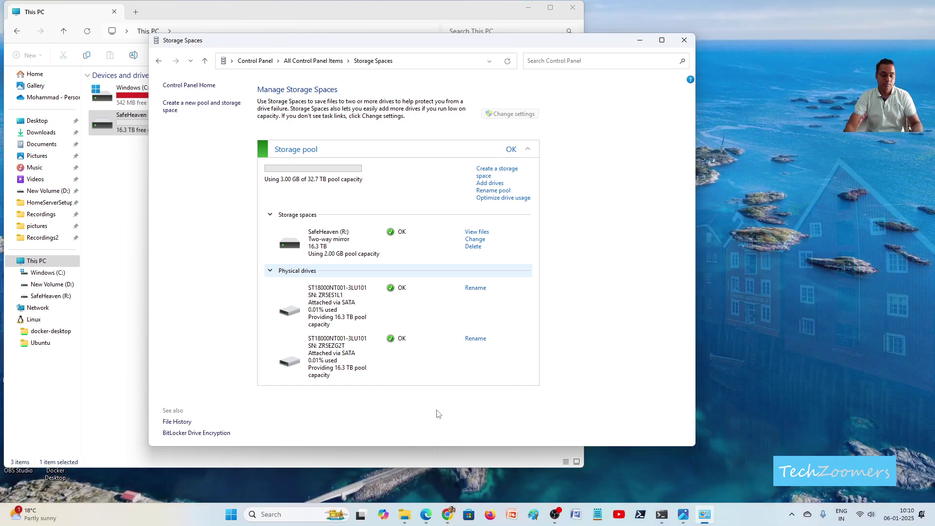
key("space")
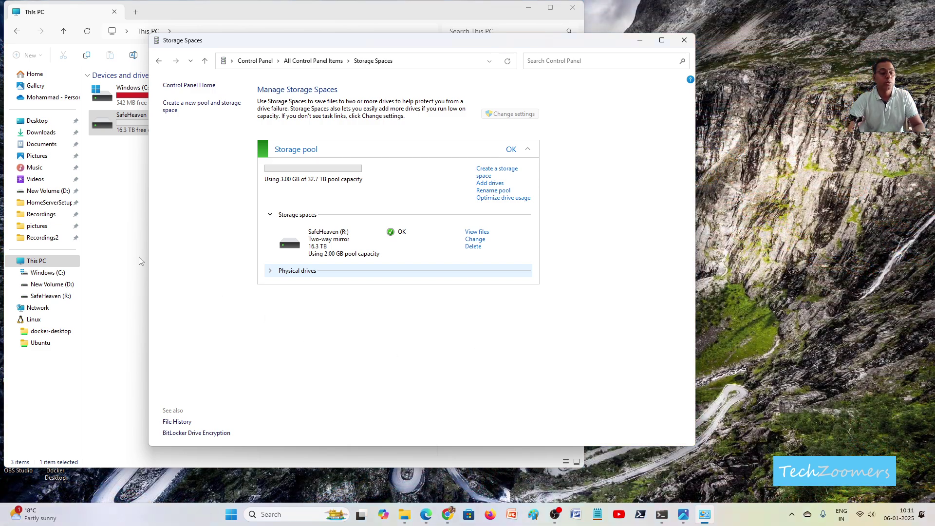
Switch to File Explorer and copy Cloud Capitalism.pptx from the For Share folder.
left_click(139, 261)
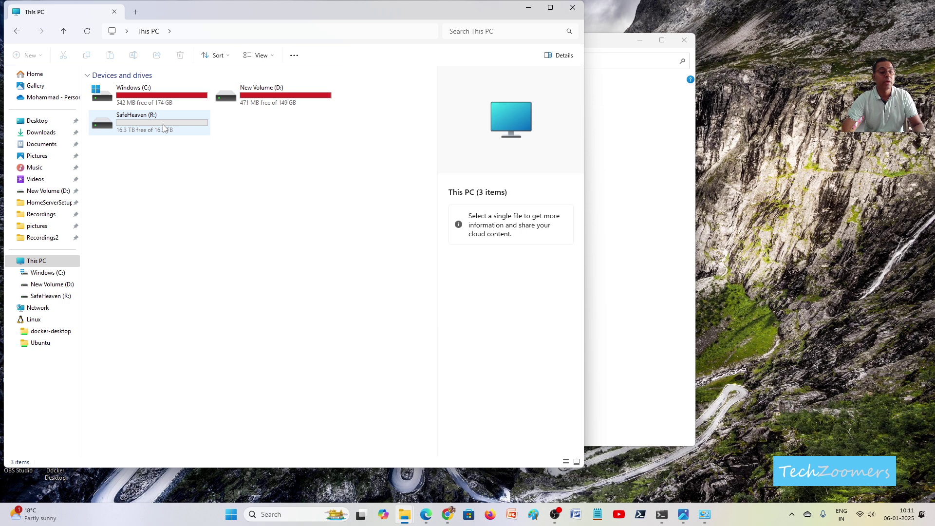
mouse_move(401, 517)
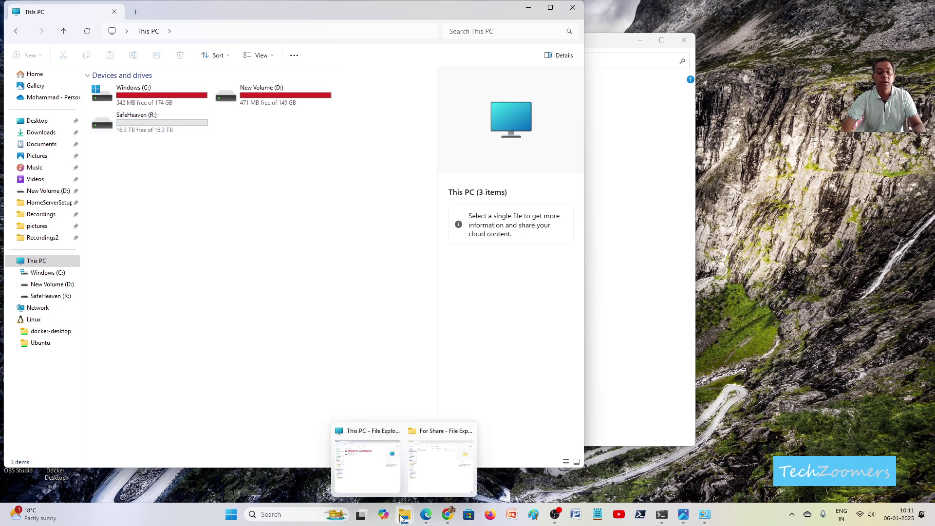
left_click(432, 479)
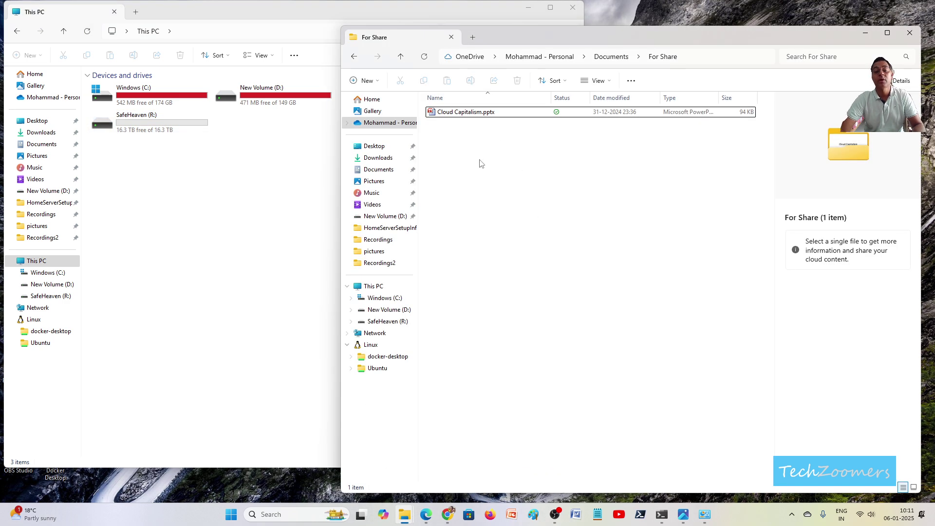
left_click(451, 112)
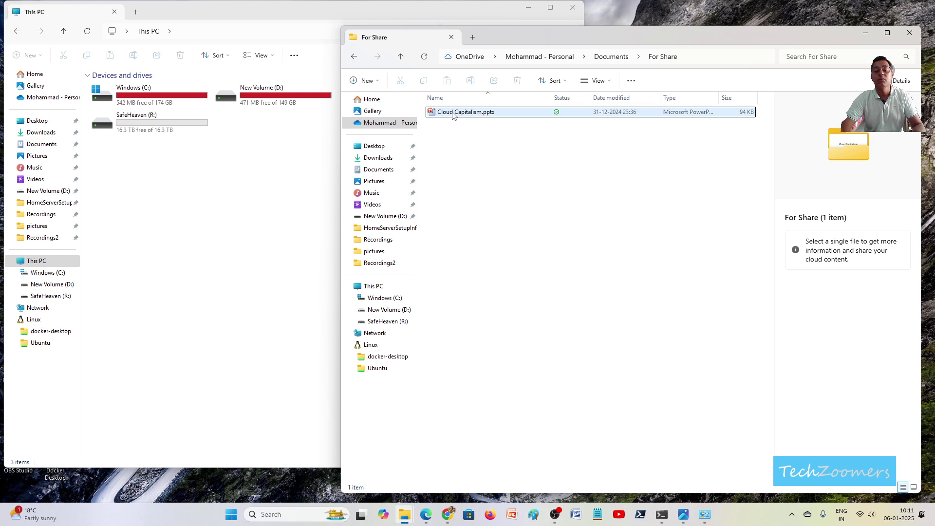
right_click(452, 114)
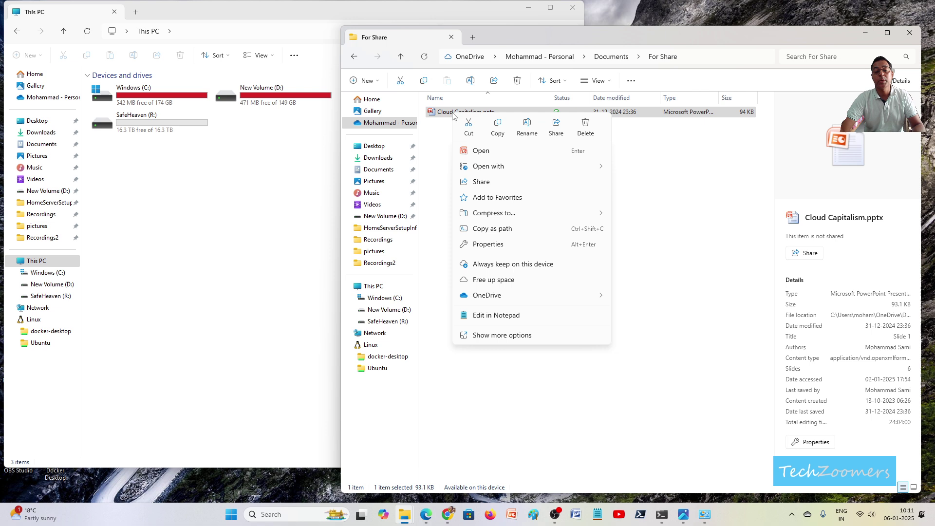
left_click(497, 128)
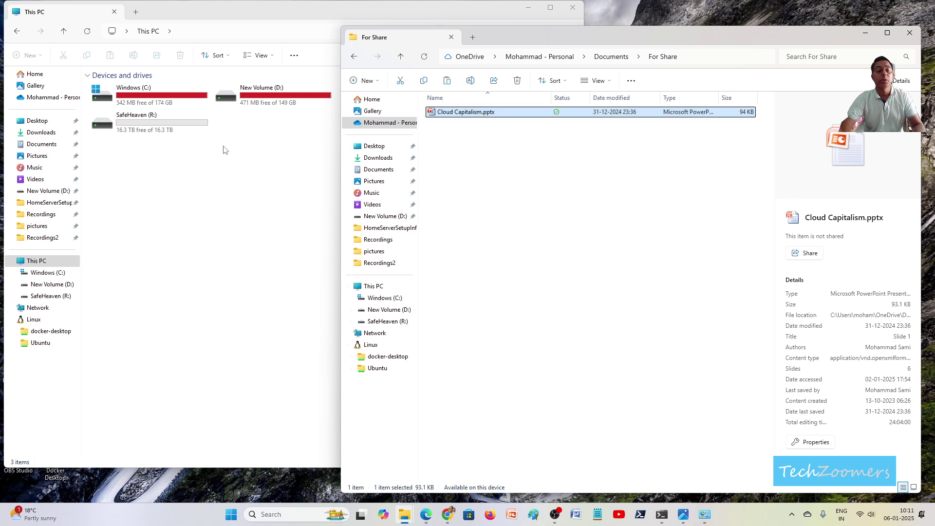
Paste the copied presentation into the SafeHeaven (R:) drive.
left_click(261, 142)
left_click(166, 123)
double_click(166, 122)
right_click(210, 184)
left_click(230, 203)
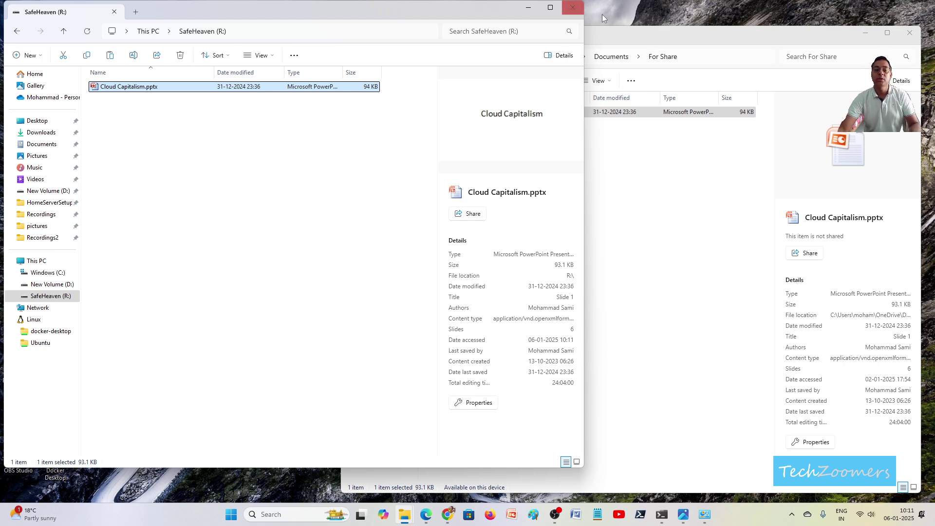
Minimize the SafeHeaven (R:) window, switch back to Storage Spaces and collapse the storage pool's details.
left_click(530, 13)
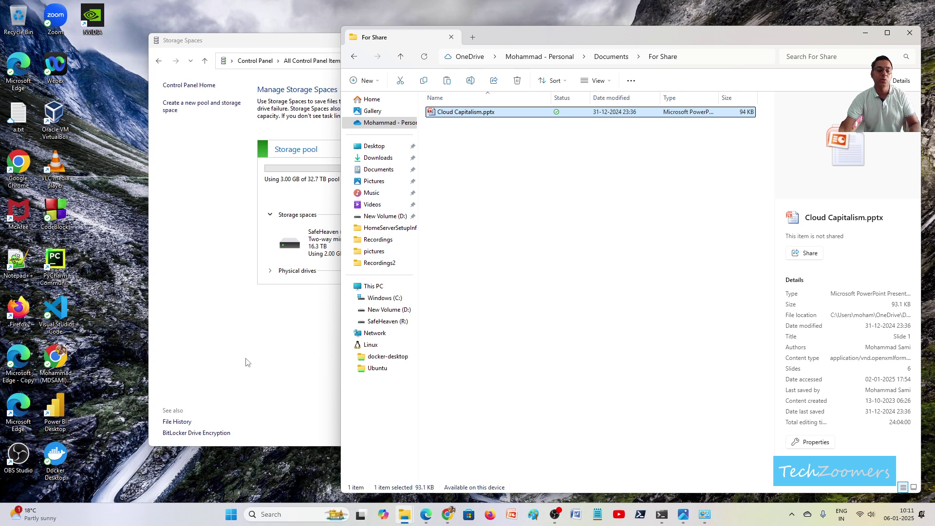
left_click(250, 362)
left_click(511, 153)
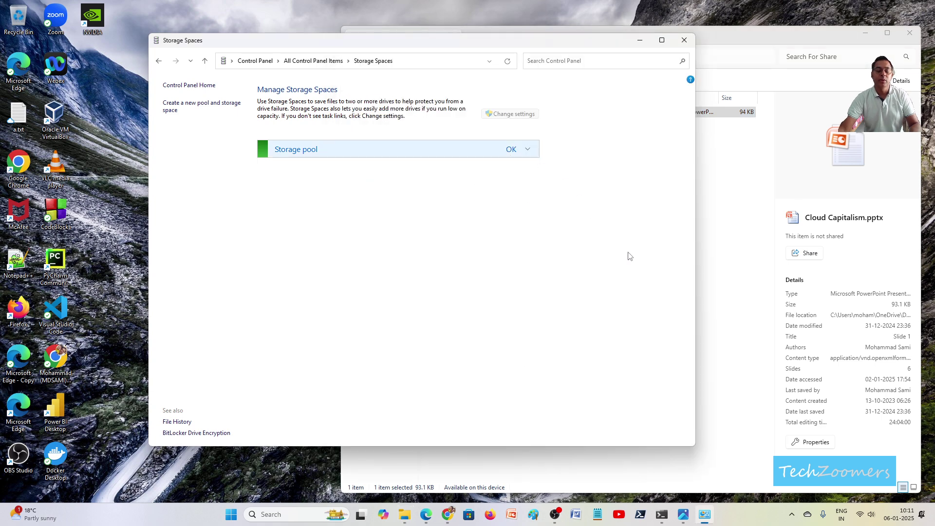